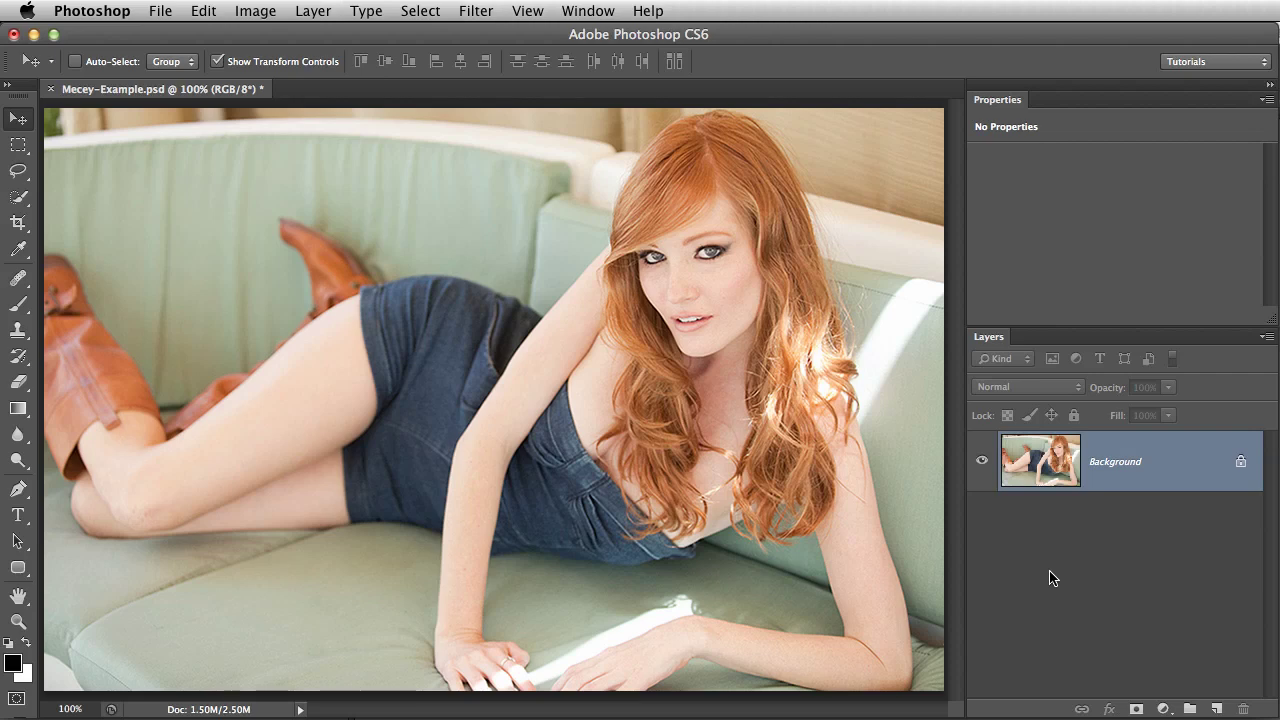
# Apply Exposure 4's Color Films – Polaroid '600 – Faded (darker)' preset, compare with the original, and send it back.
pyautogui.click(477, 11)
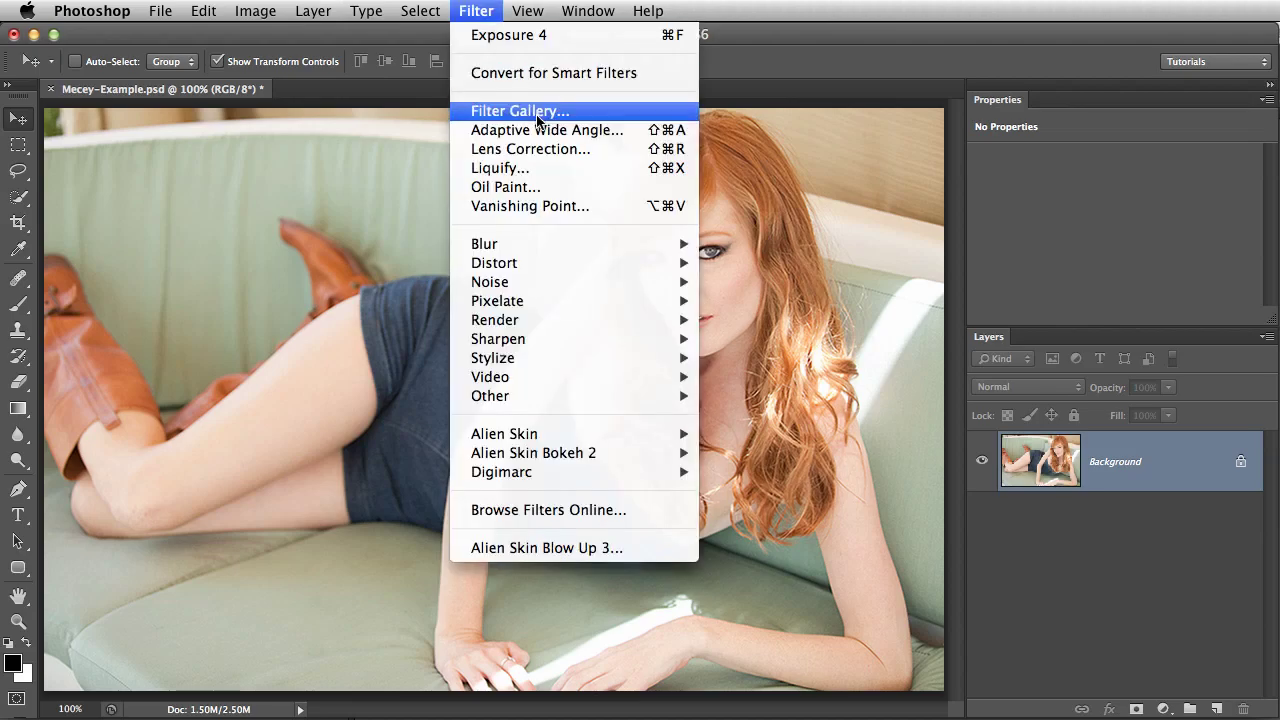
pyautogui.moveTo(603, 433)
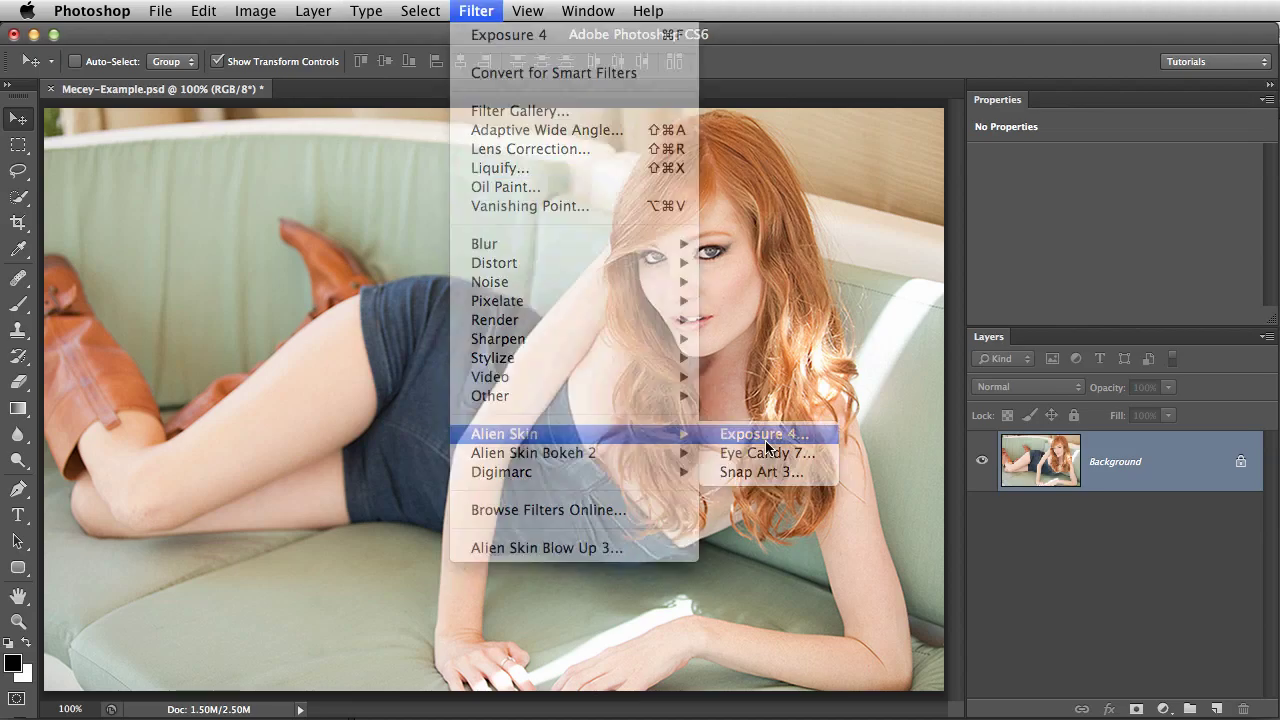
pyautogui.click(766, 440)
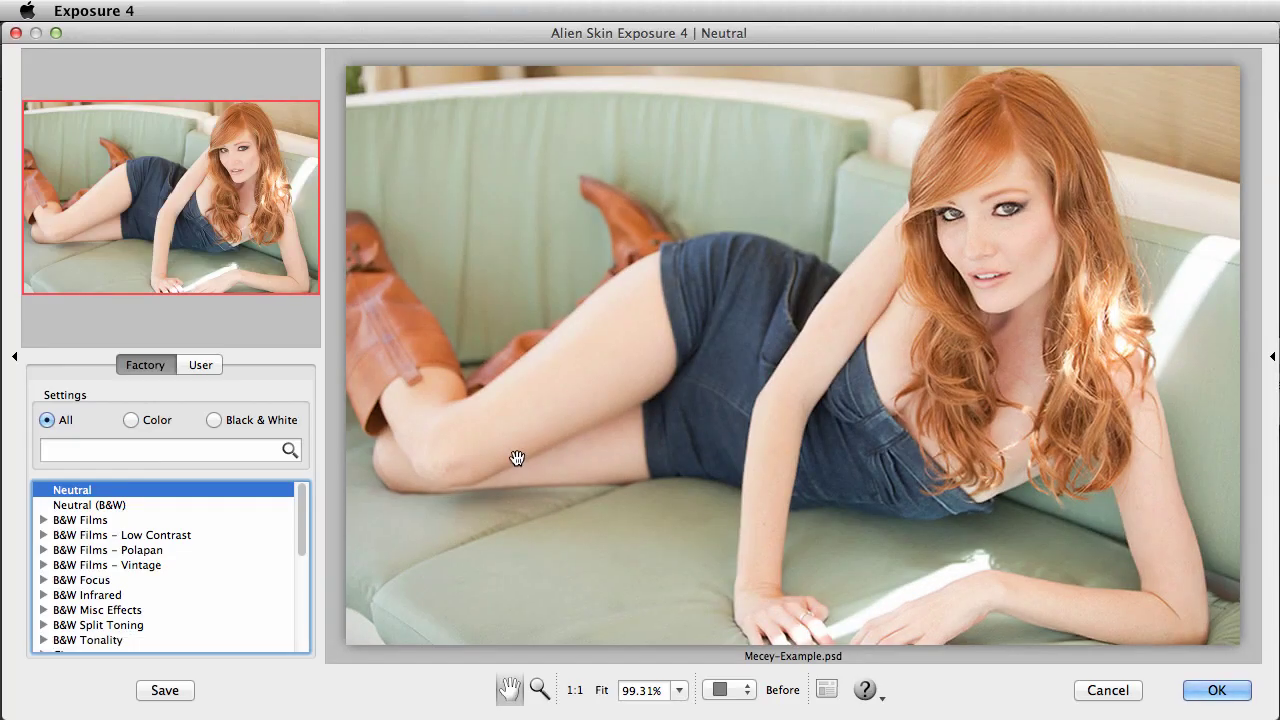
pyautogui.moveTo(302, 502); pyautogui.dragTo(303, 556)
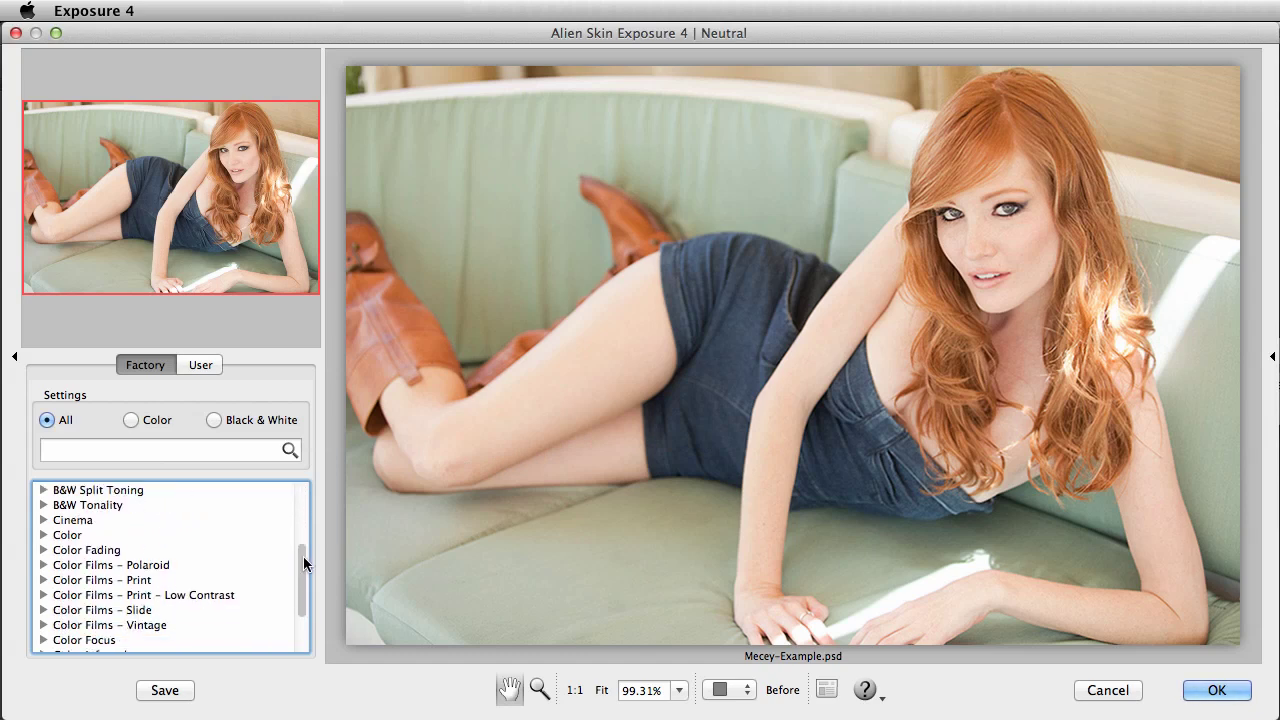
pyautogui.click(43, 565)
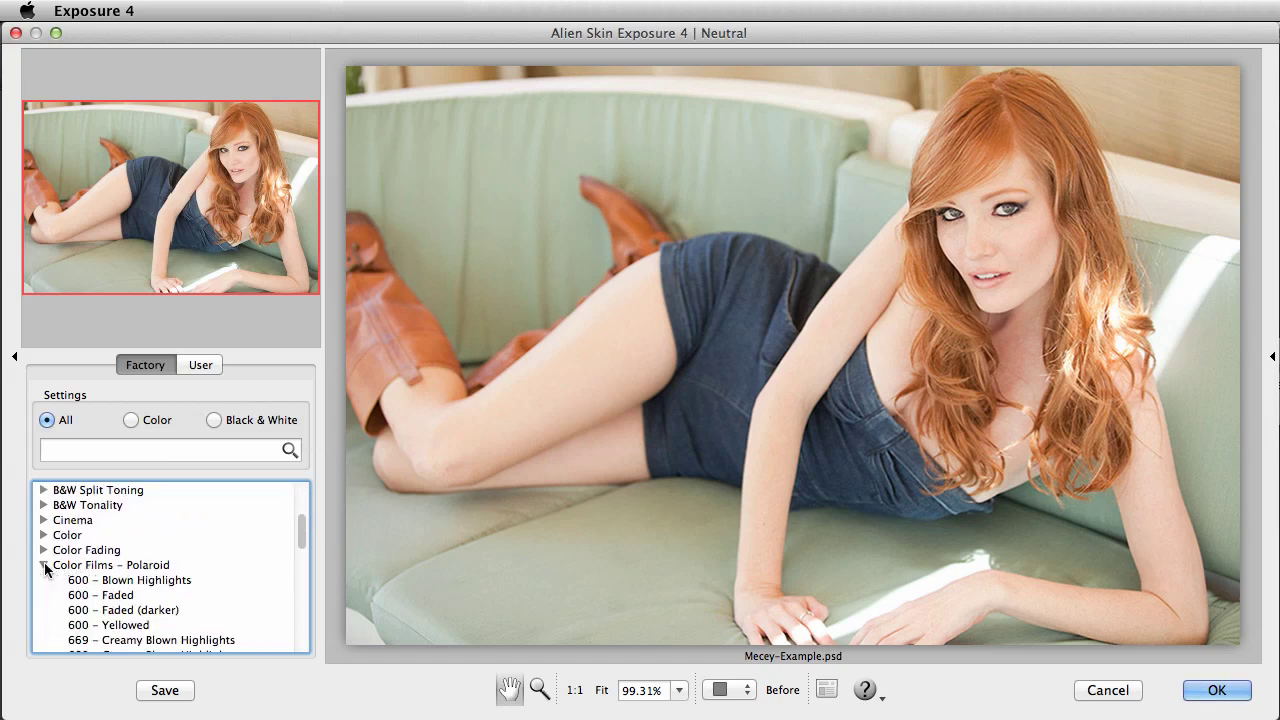
pyautogui.click(95, 595)
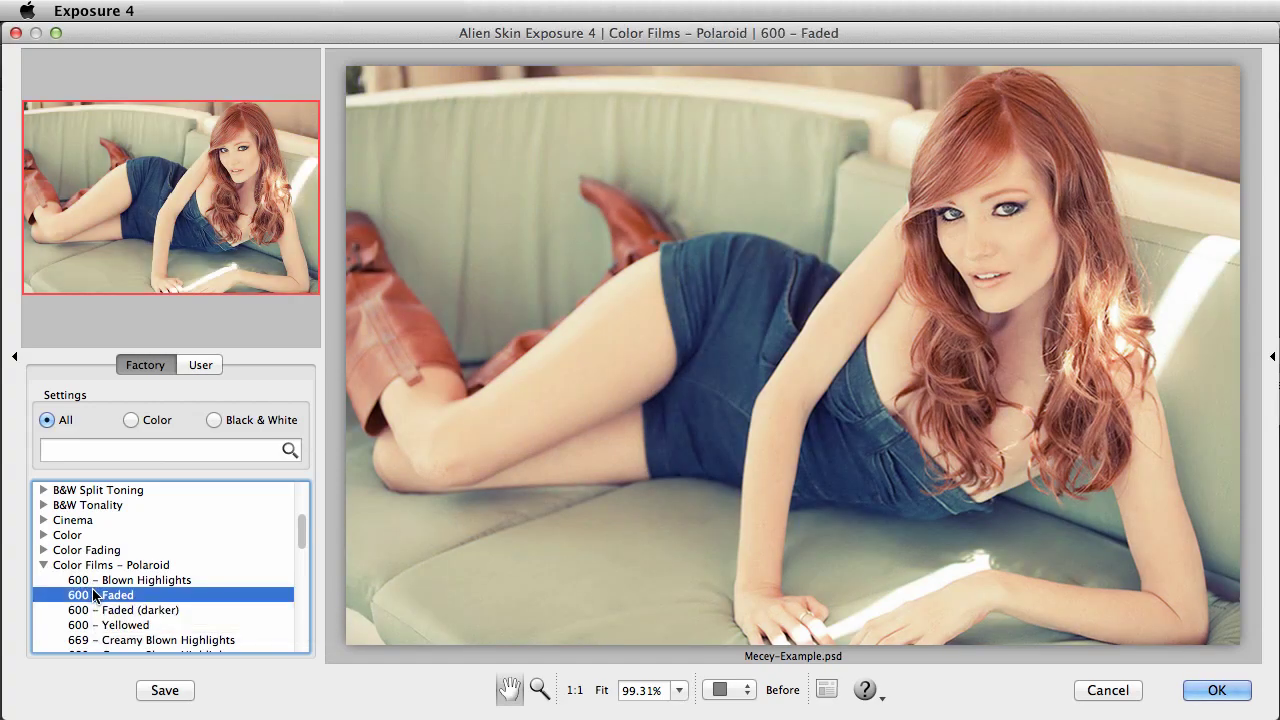
pyautogui.click(100, 610)
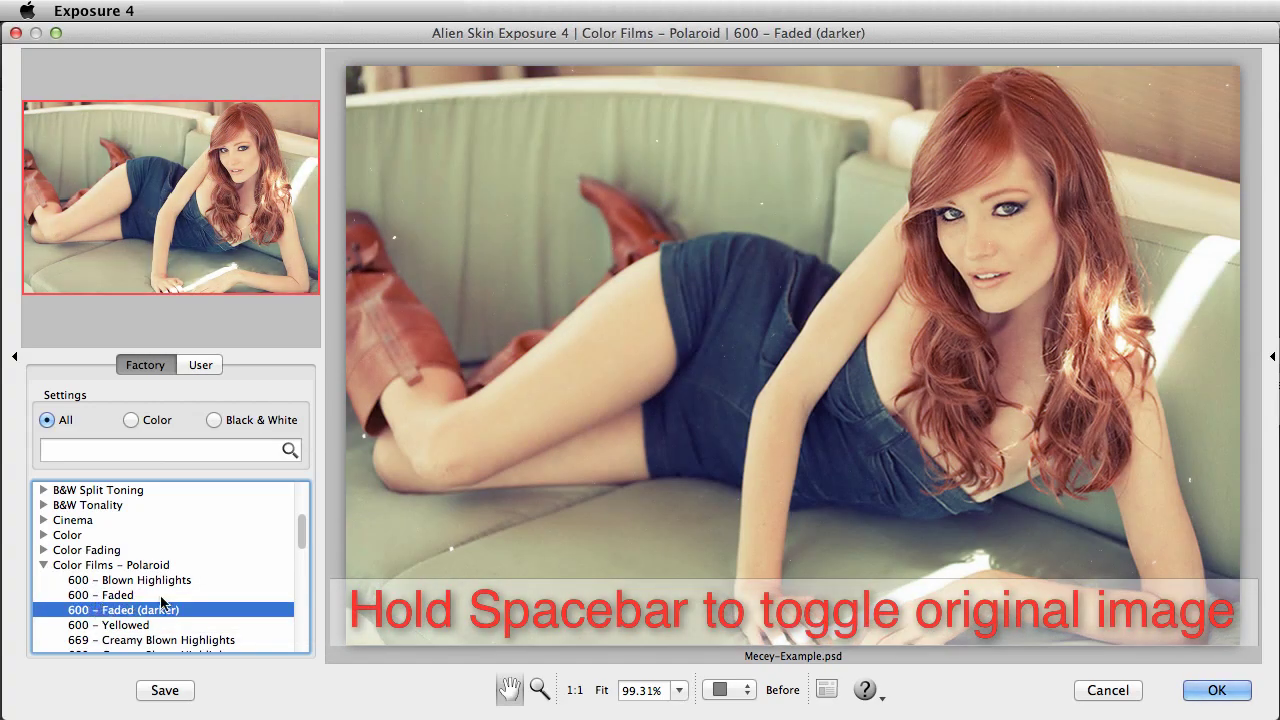
pyautogui.press('space')
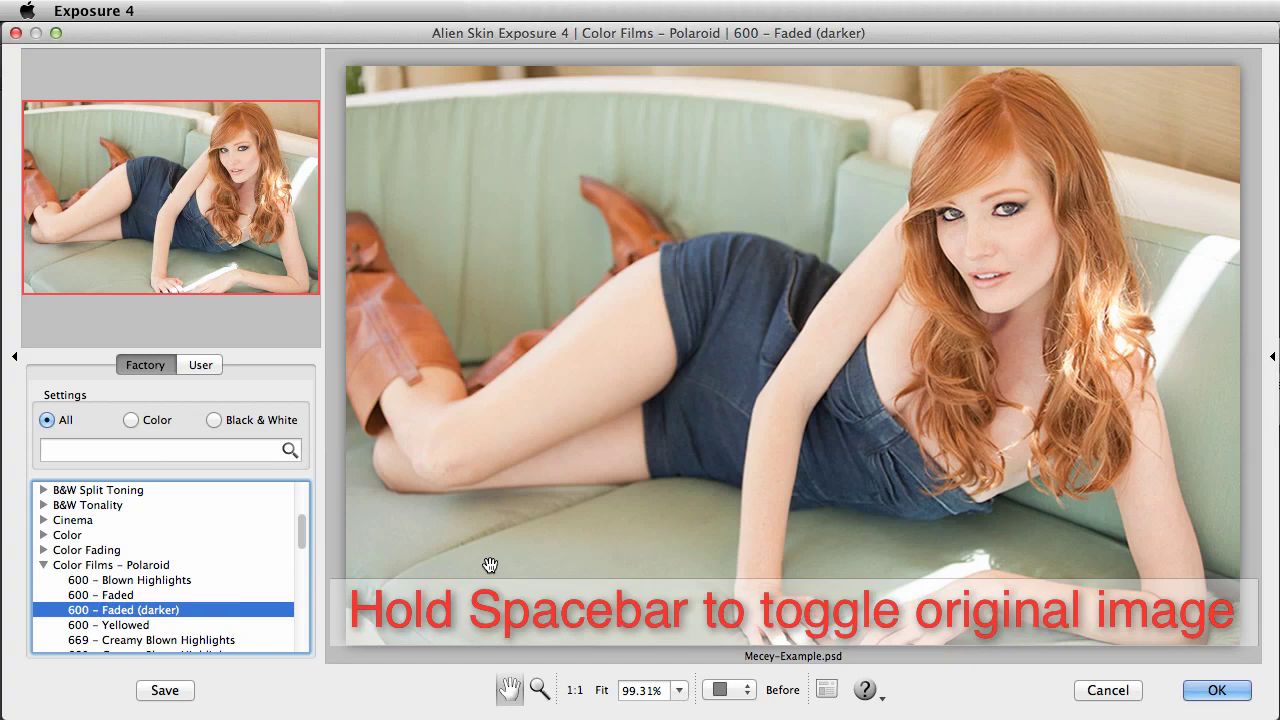
pyautogui.press('space')
pyautogui.press('space')
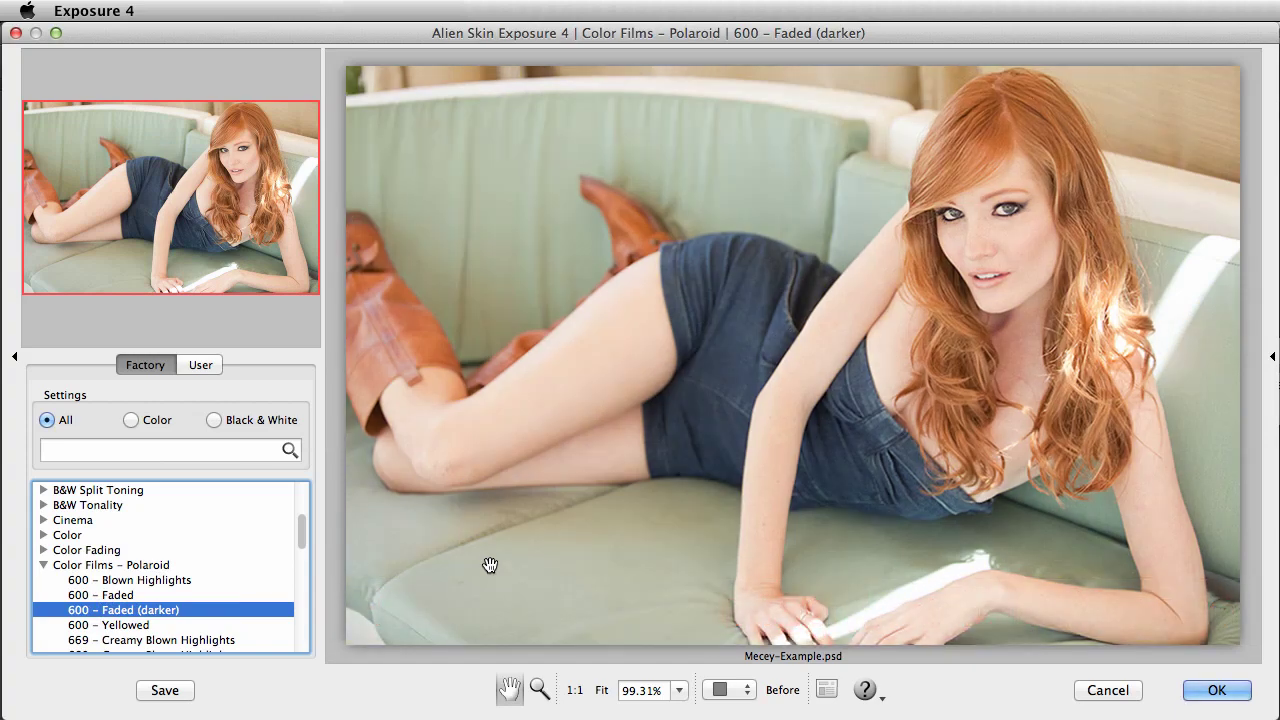
pyautogui.press('space')
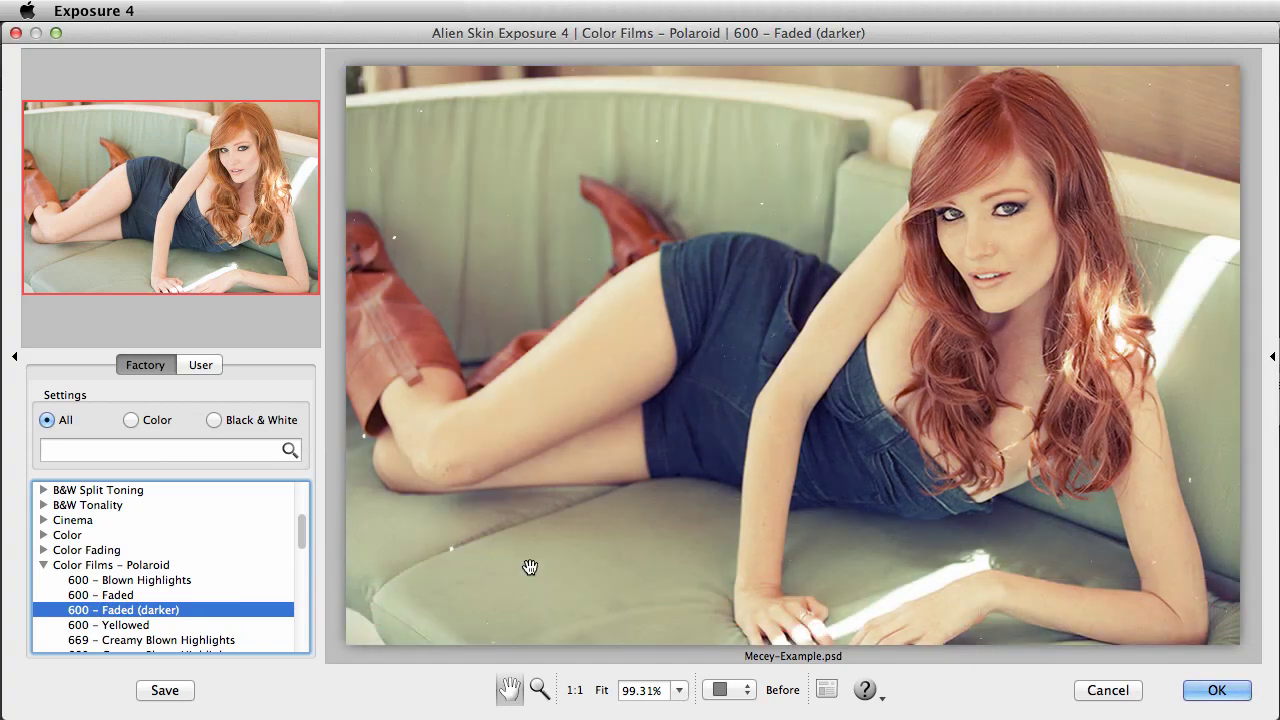
pyautogui.click(1215, 690)
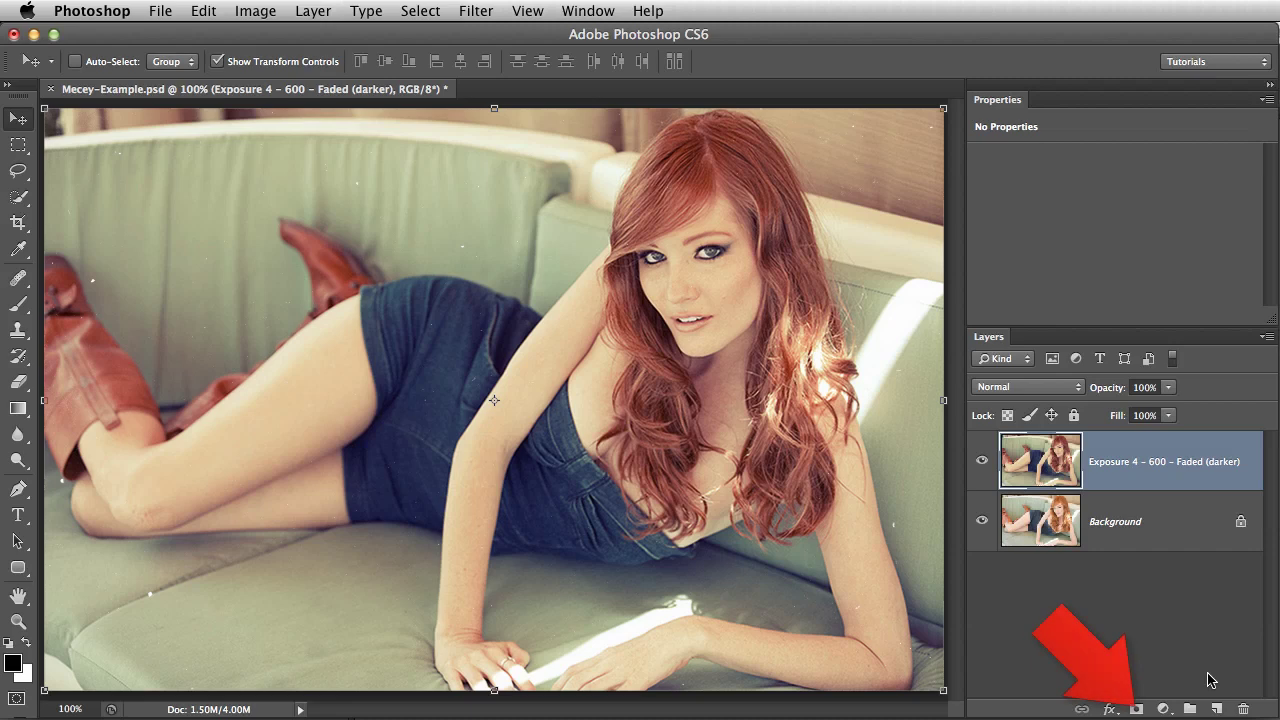
# Add a white mask to the Exposure 4 – 600 – Faded (darker) layer from the Layers panel.
pyautogui.click(1136, 709)
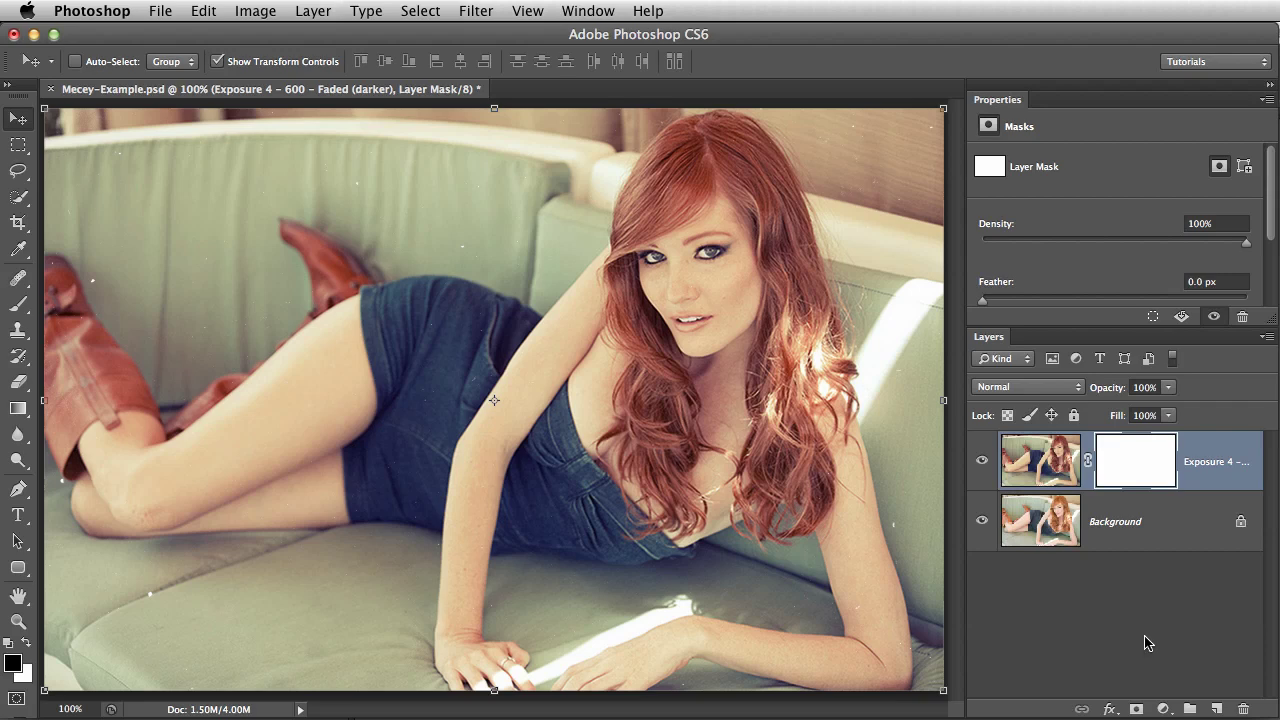
# Load the woman's saved alpha channel as the active selection via Load Selection.
pyautogui.click(420, 12)
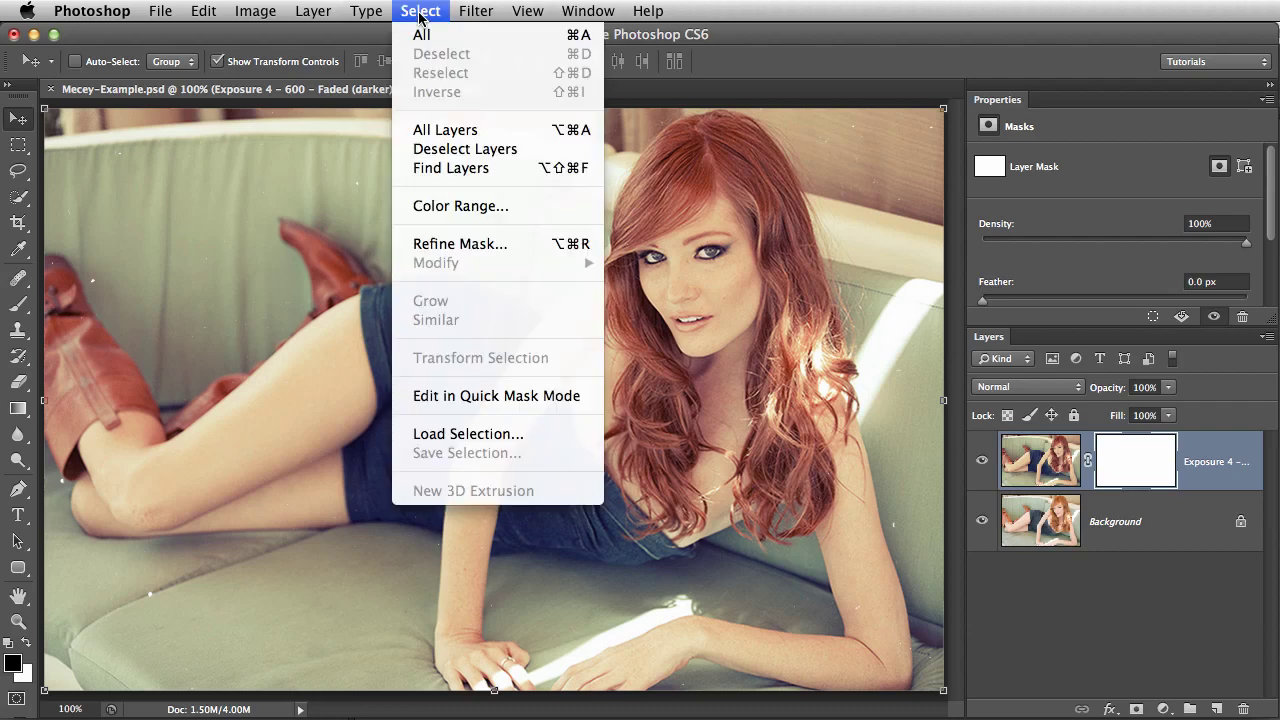
pyautogui.click(503, 433)
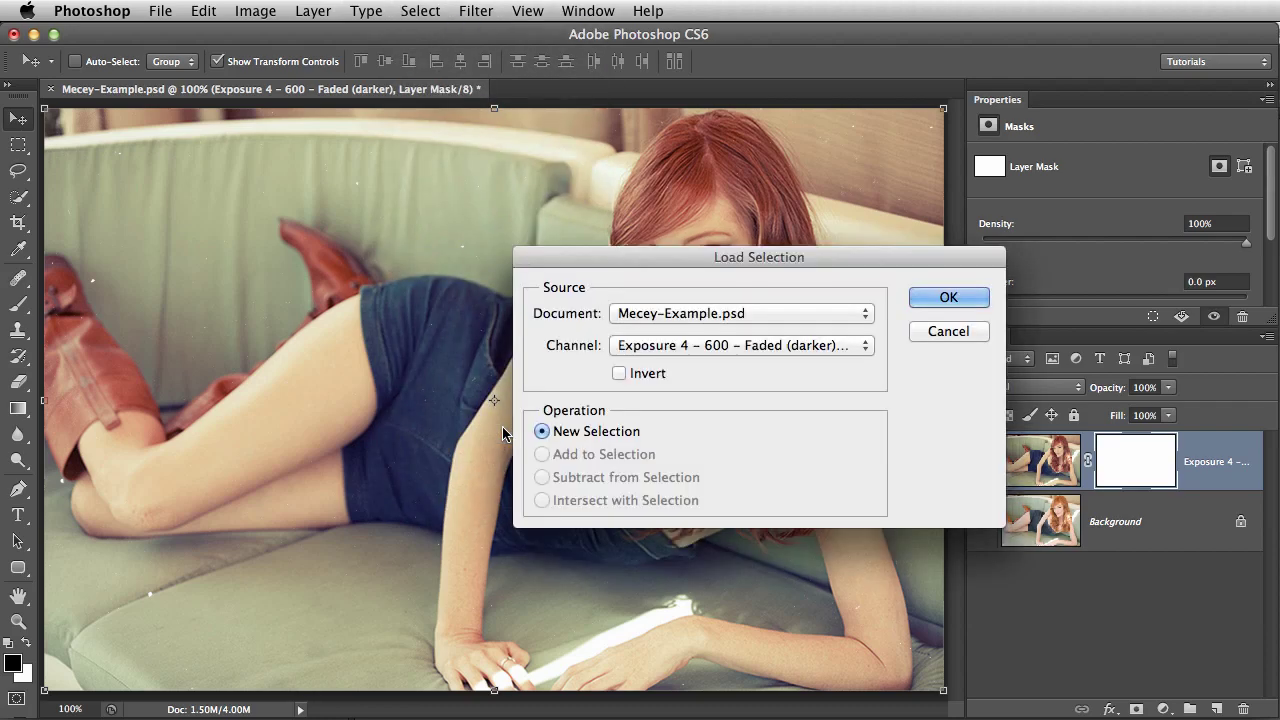
pyautogui.click(718, 347)
pyautogui.click(714, 413)
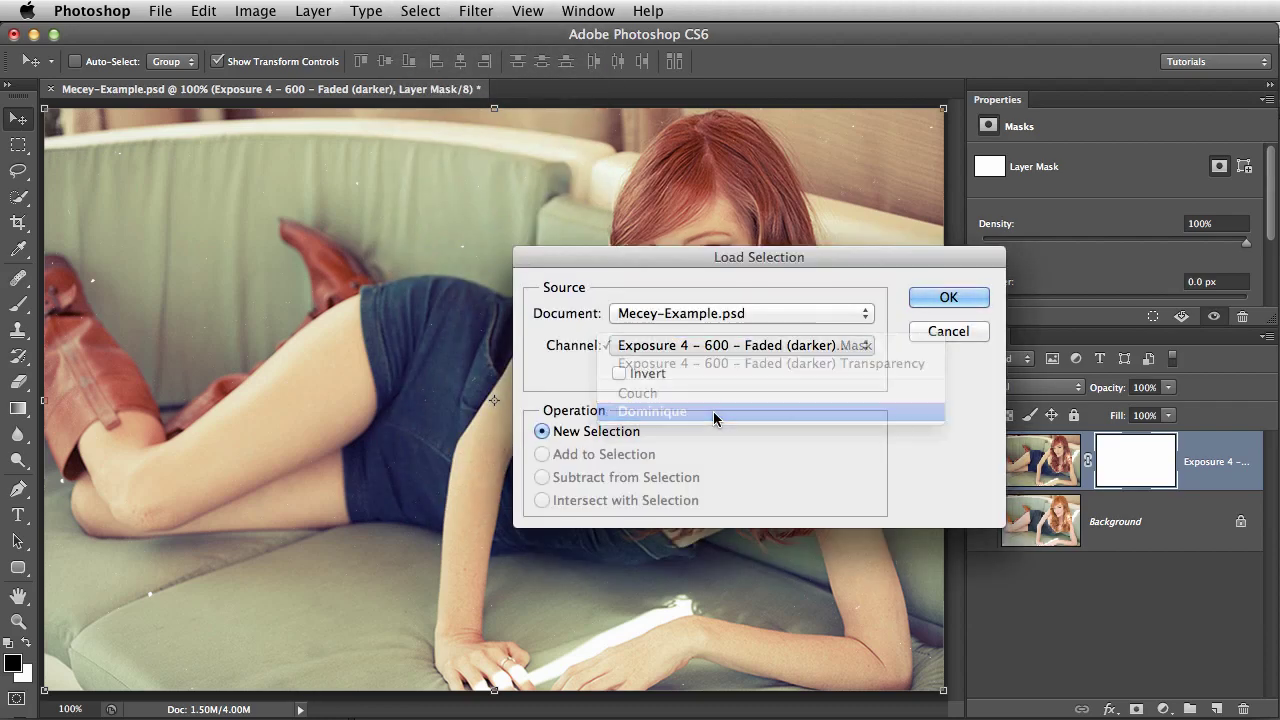
pyautogui.click(935, 298)
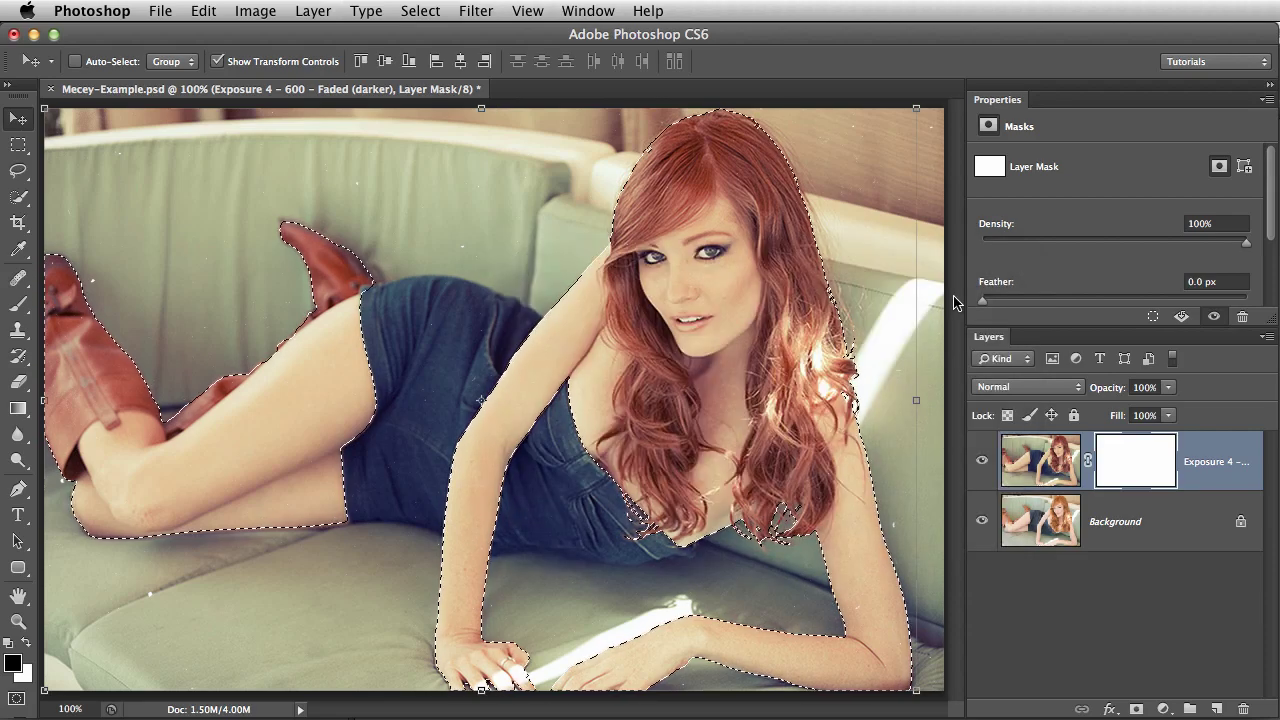
# Paint black at 100% brush opacity into the Exposure 4 mask over the selected woman.
pyautogui.press('b')
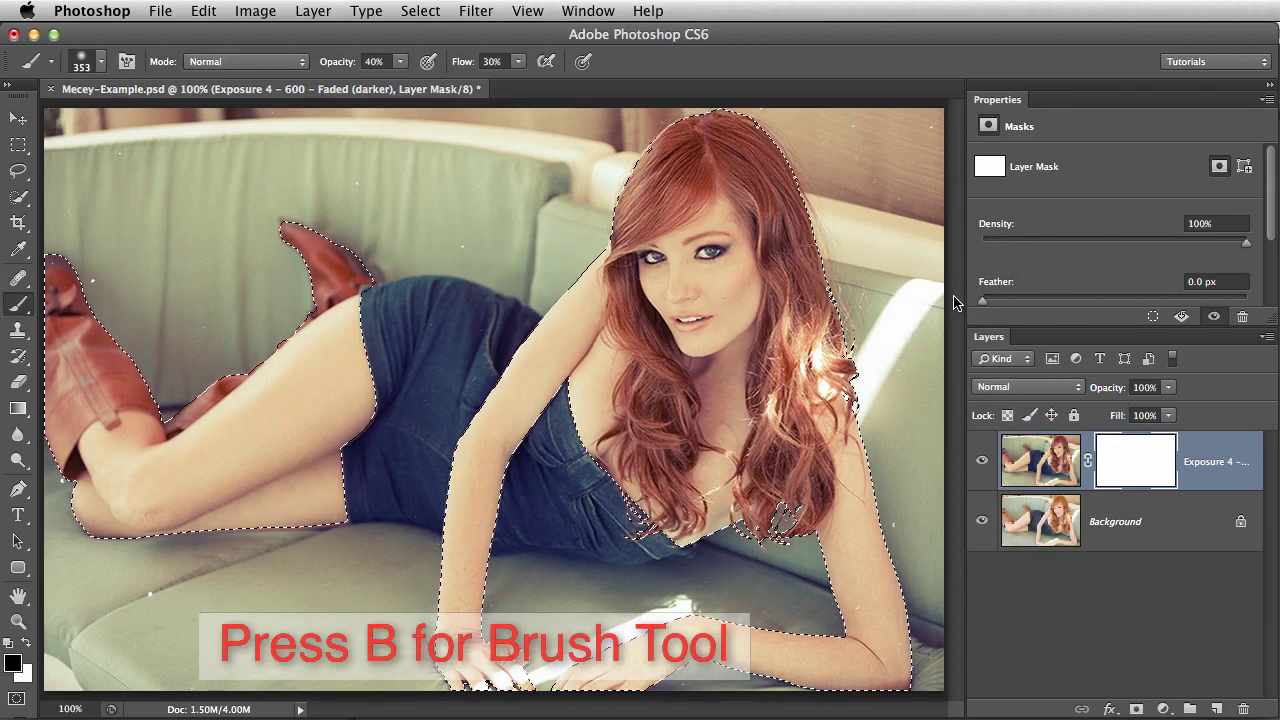
pyautogui.click(100, 61)
pyautogui.click(189, 122)
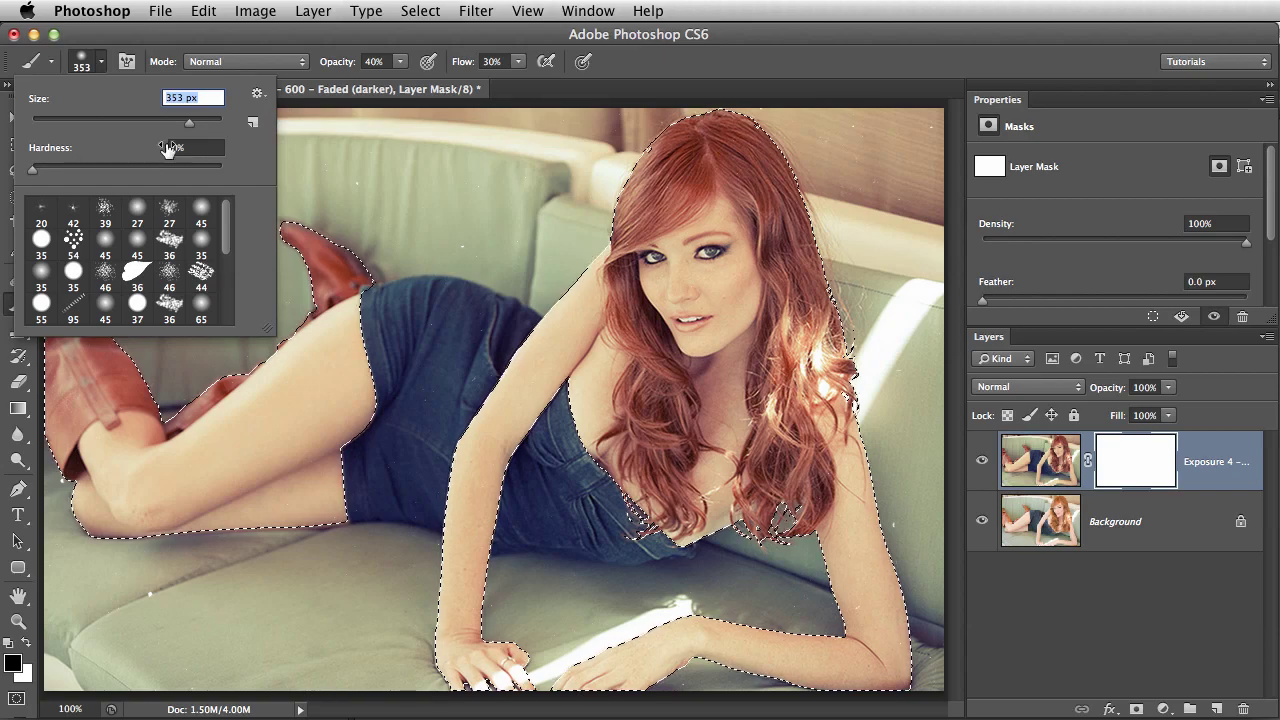
pyautogui.click(336, 62)
pyautogui.moveTo(340, 63); pyautogui.dragTo(529, 80)
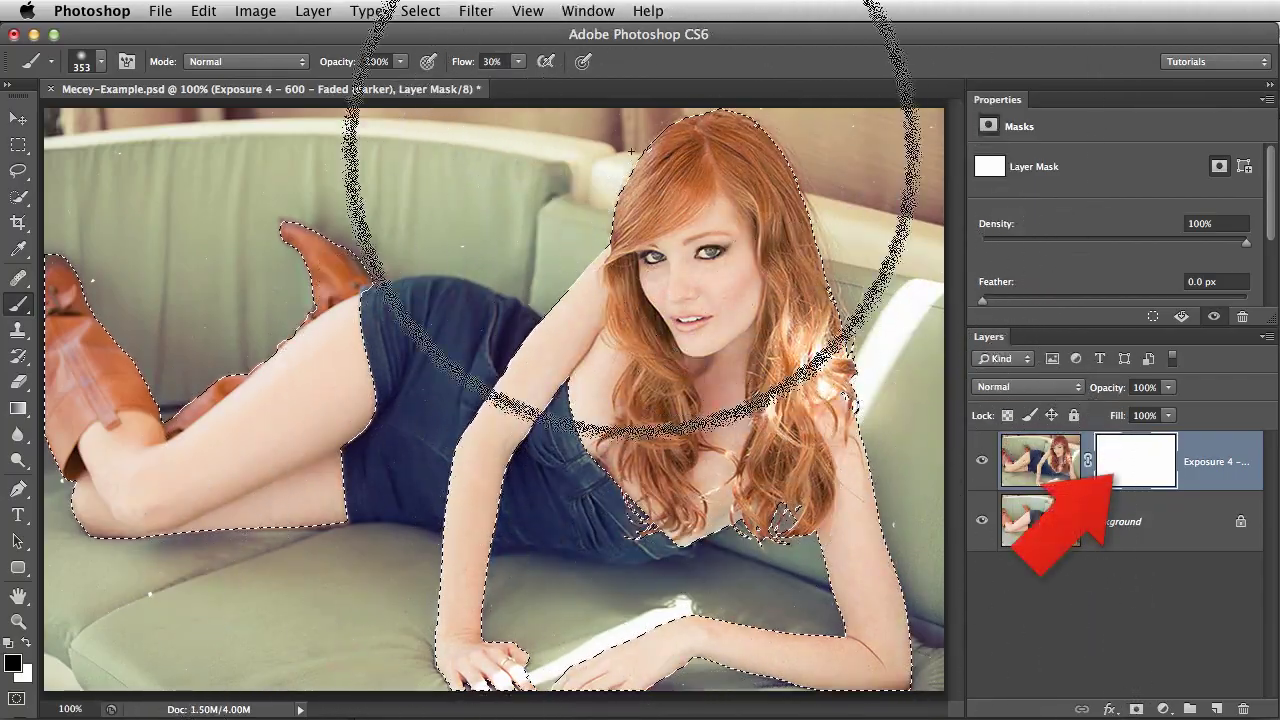
pyautogui.moveTo(714, 143)
pyautogui.mouseDown()
pyautogui.moveTo(728, 470)
pyautogui.moveTo(843, 510)
pyautogui.mouseUp()
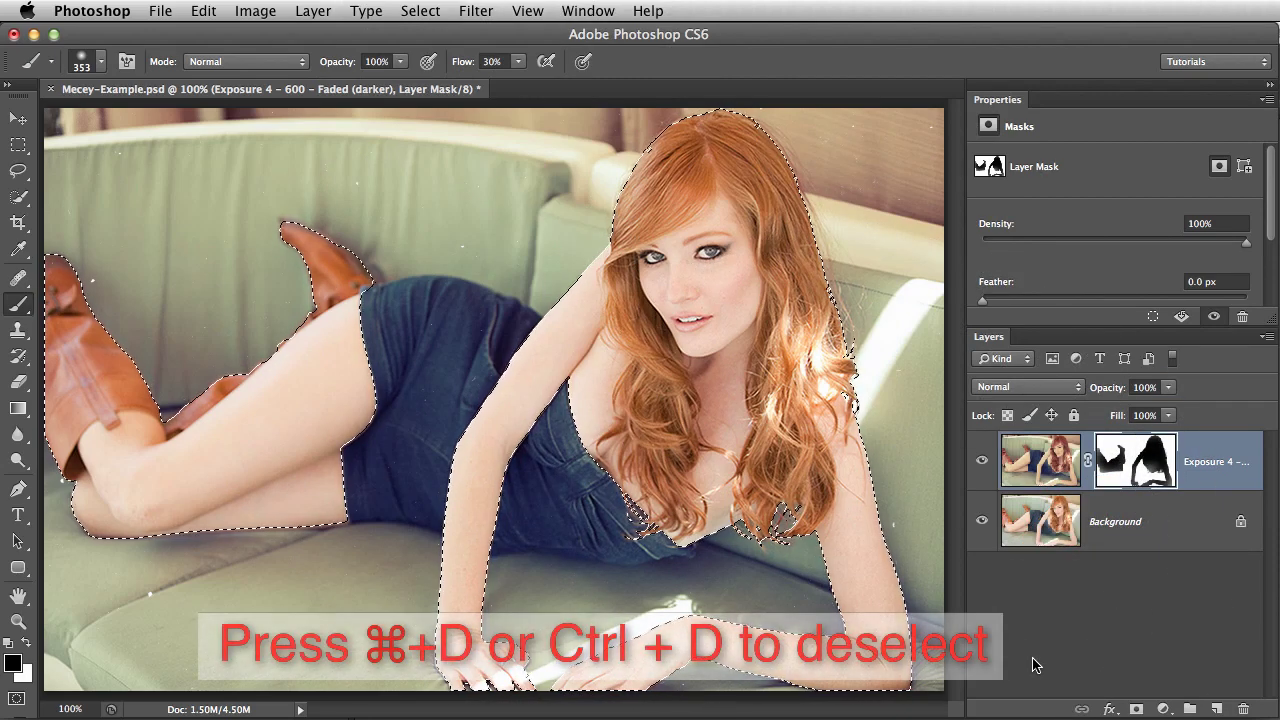
# Deselect, softly brush the mask over the sofa and background at low opacity, then disable the mask.
pyautogui.press('super+d')
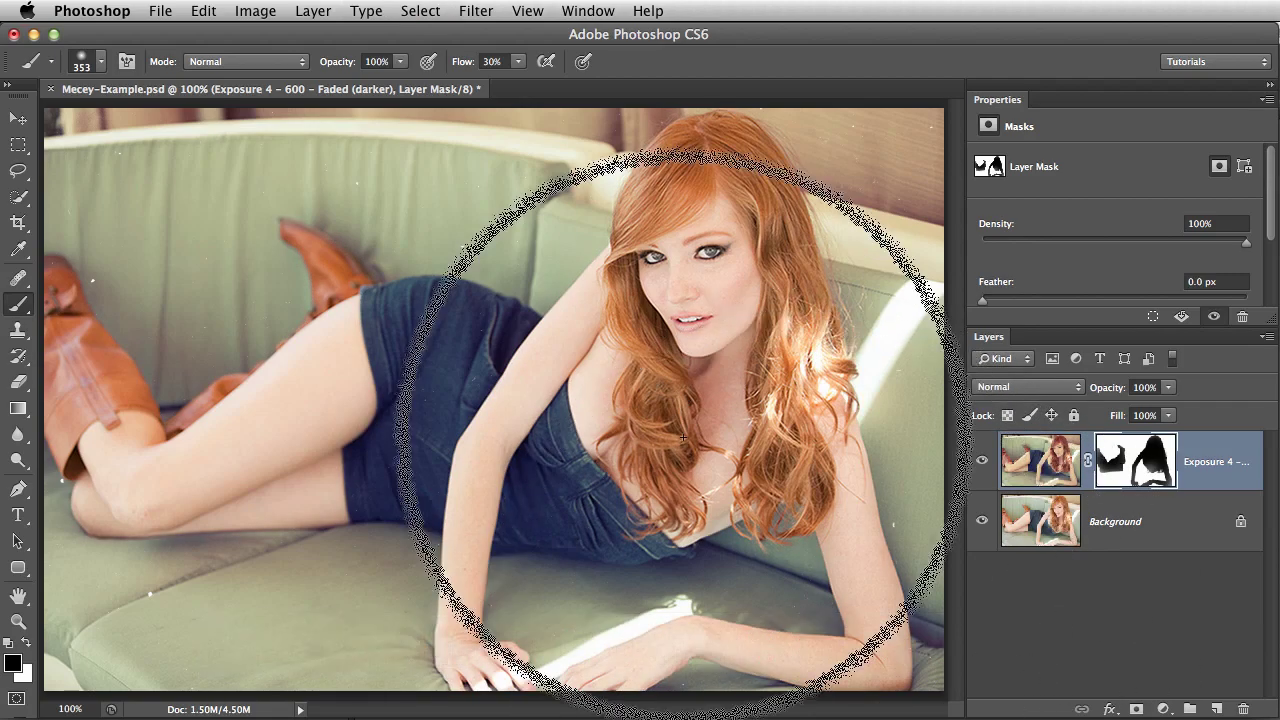
pyautogui.moveTo(345, 70); pyautogui.dragTo(279, 81)
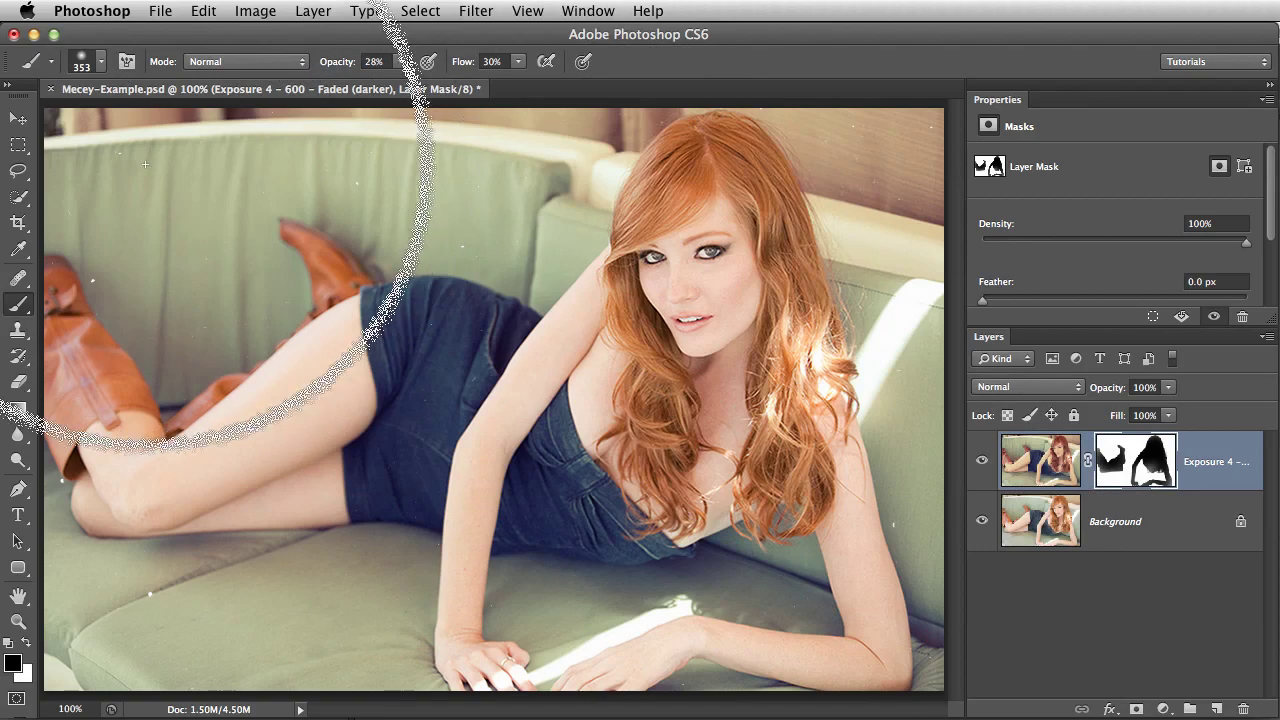
pyautogui.moveTo(60, 115)
pyautogui.mouseDown()
pyautogui.moveTo(75, 175)
pyautogui.moveTo(125, 131)
pyautogui.mouseUp()
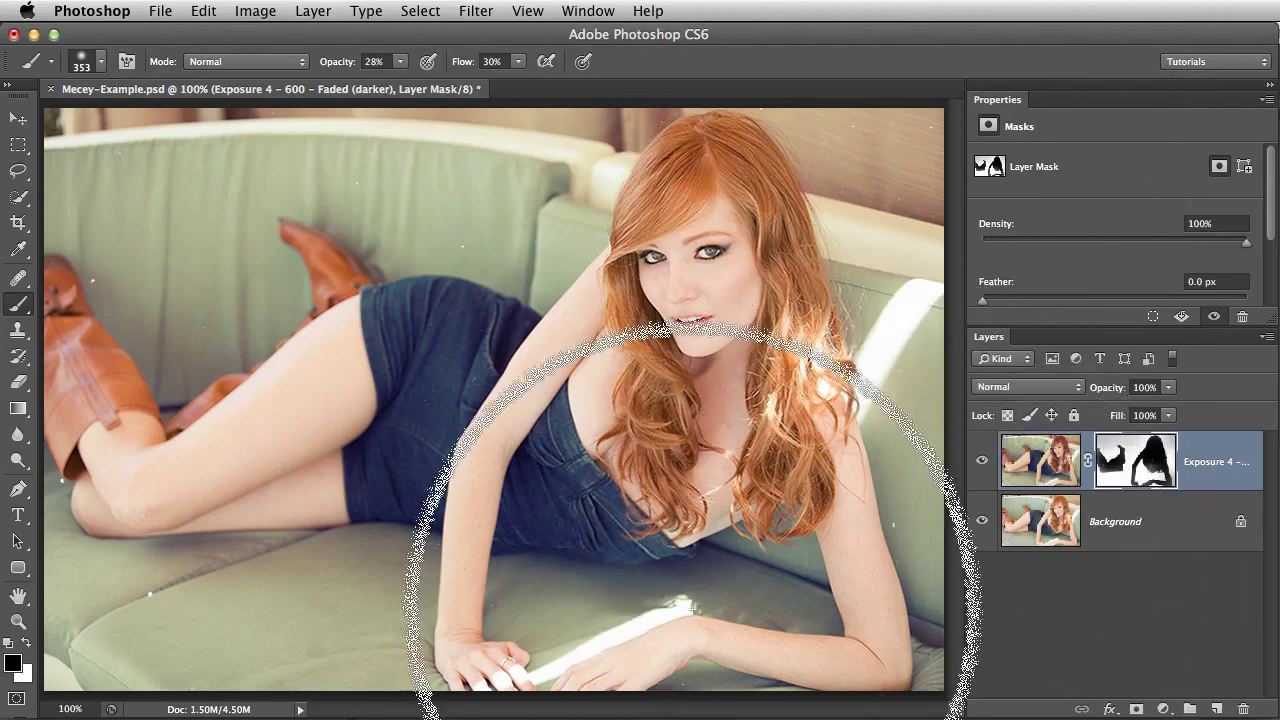
pyautogui.moveTo(199, 643); pyautogui.dragTo(260, 600)
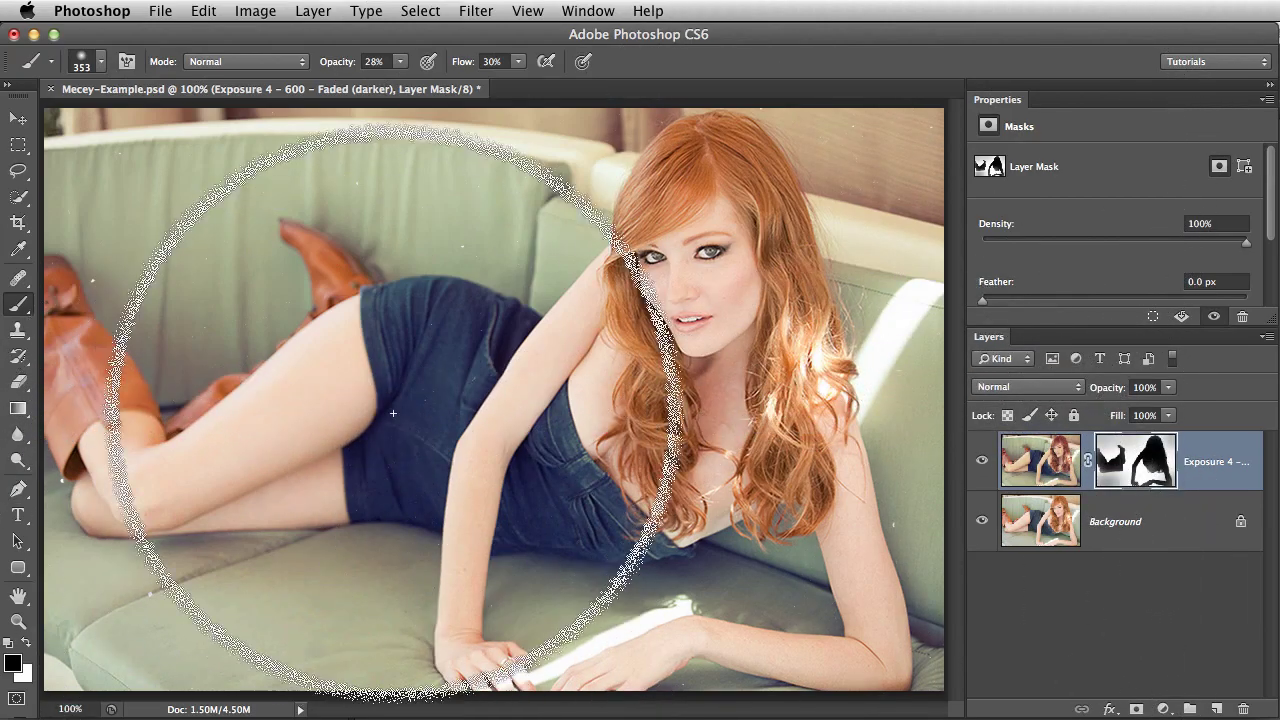
pyautogui.moveTo(387, 400)
pyautogui.mouseDown()
pyautogui.moveTo(575, 443)
pyautogui.moveTo(409, 447)
pyautogui.moveTo(657, 500)
pyautogui.mouseUp()
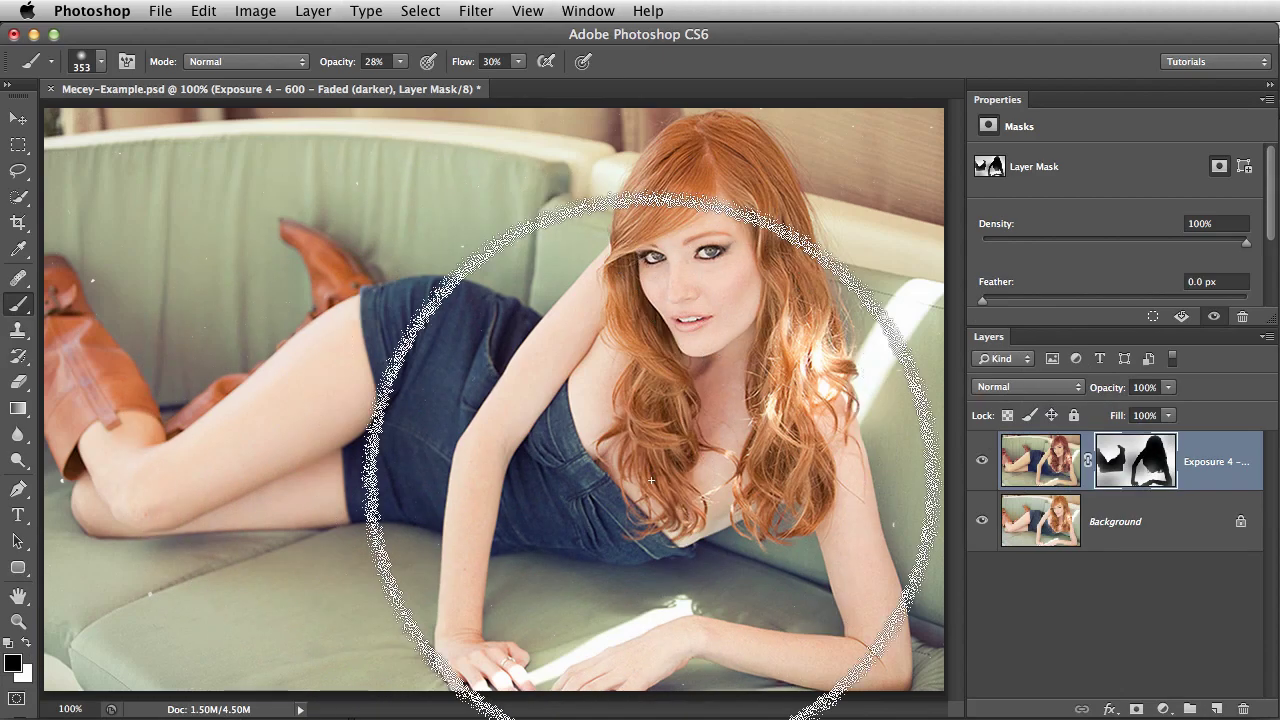
pyautogui.rightClick(1140, 467)
pyautogui.click(1163, 477)
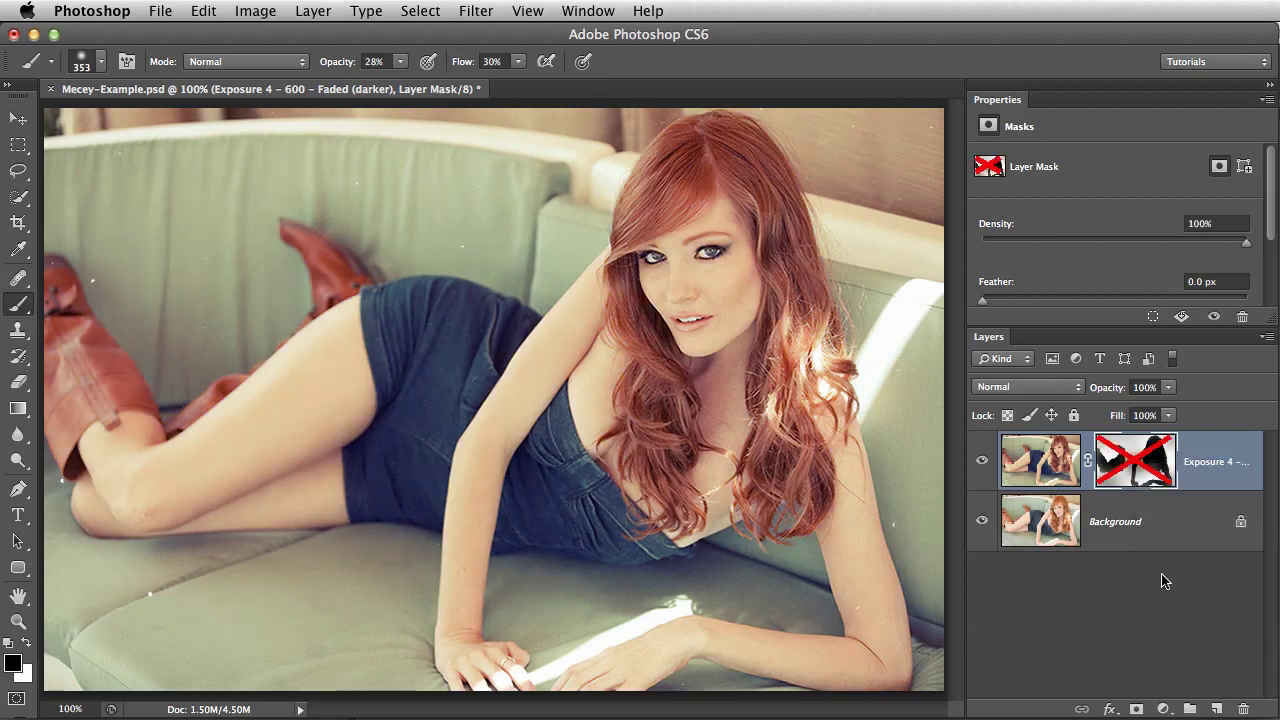
# Re-enable the mask and toggle the Exposure 4 layer's visibility twice to compare with the original.
pyautogui.click(1135, 473)
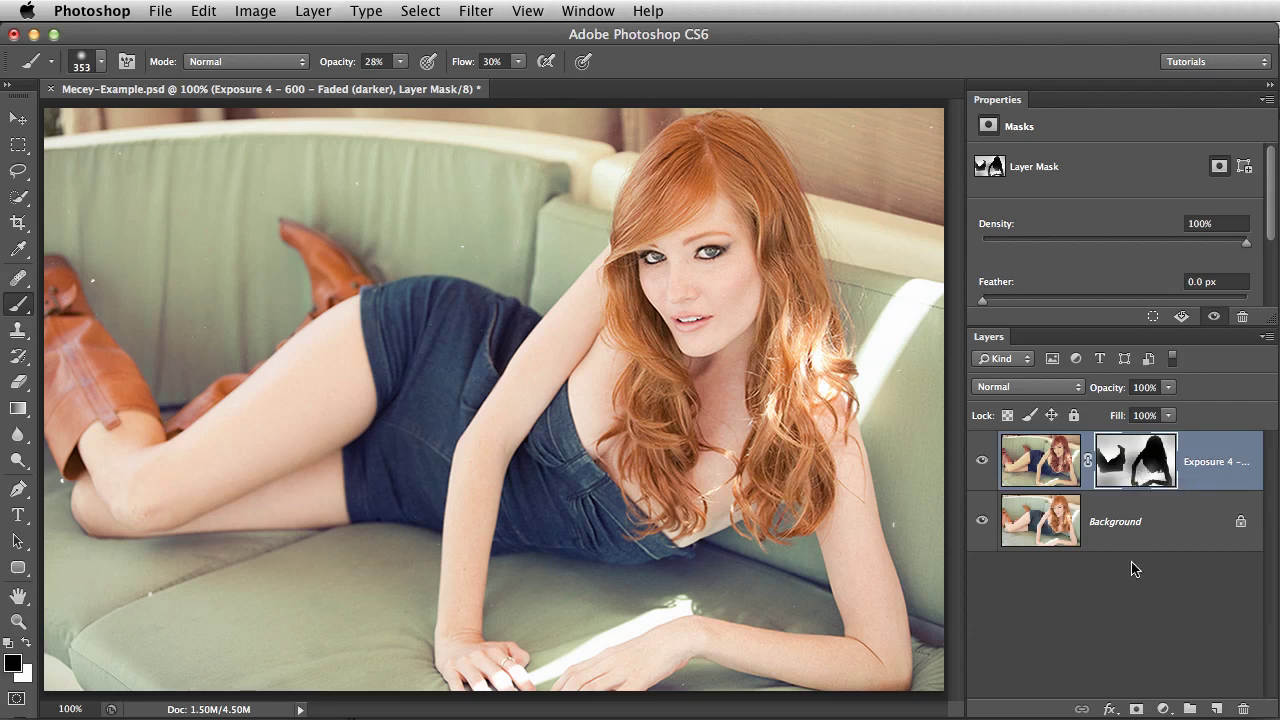
pyautogui.click(981, 461)
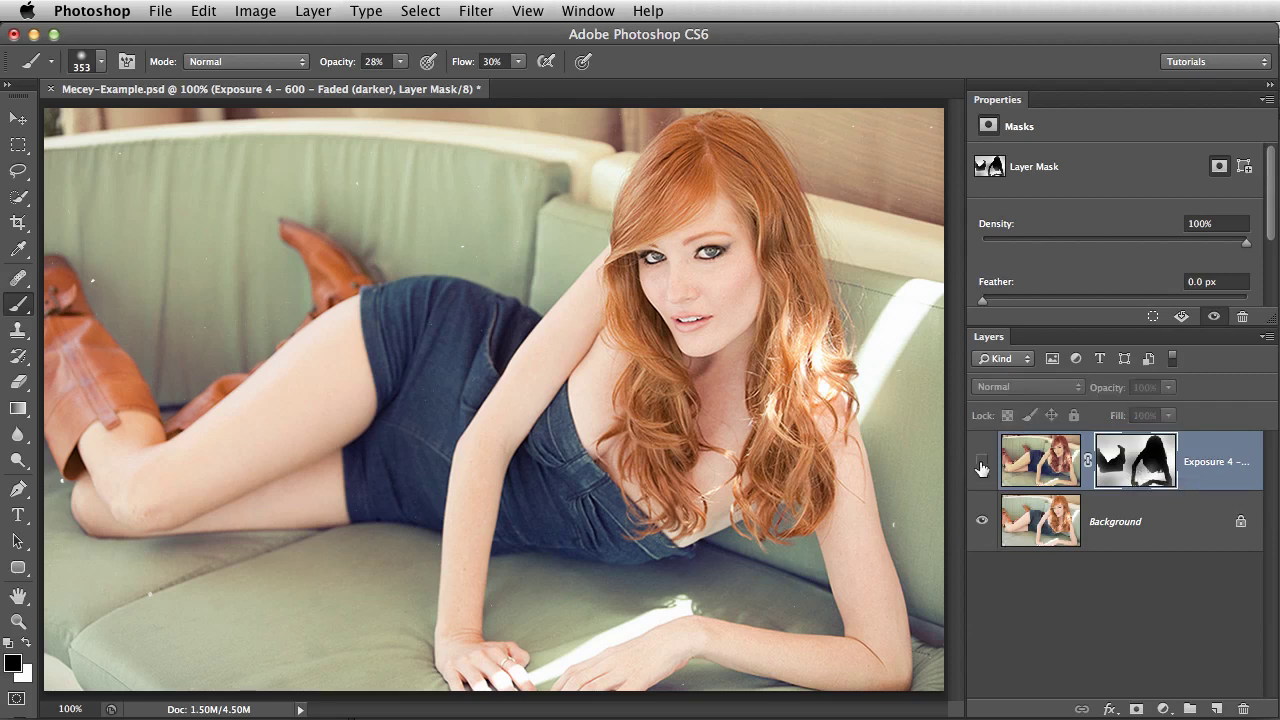
pyautogui.click(981, 462)
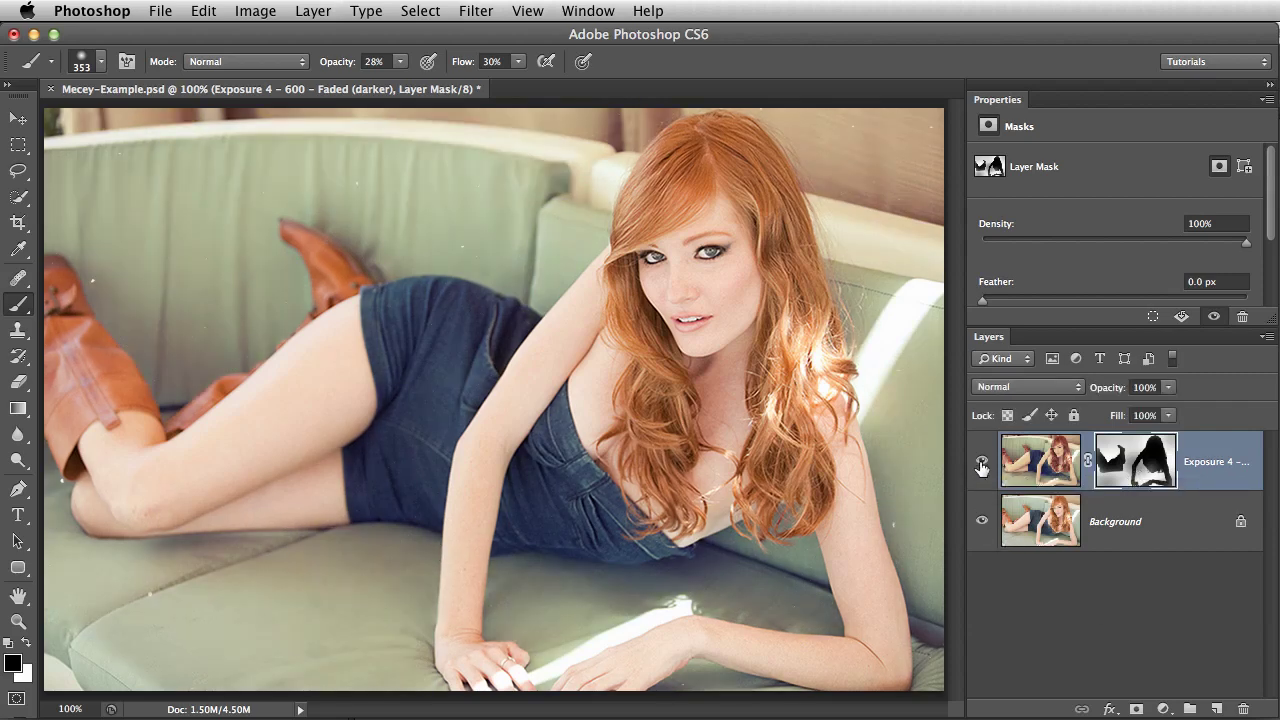
pyautogui.click(981, 462)
pyautogui.click(981, 462)
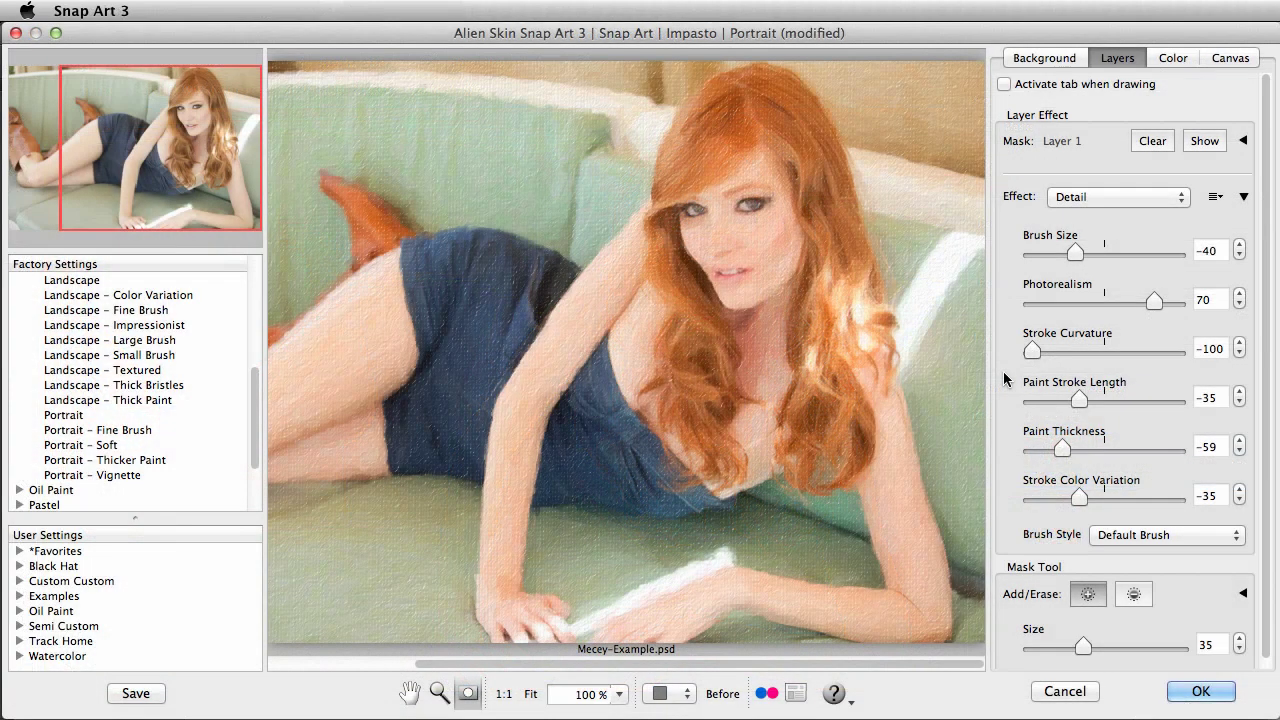
# Paint the Detail mask over the woman's face, then set Photorealism to 89 and Brush Size to -69.
pyautogui.moveTo(786, 226)
pyautogui.mouseDown()
pyautogui.moveTo(777, 209)
pyautogui.moveTo(736, 287)
pyautogui.moveTo(680, 215)
pyautogui.moveTo(770, 250)
pyautogui.moveTo(735, 165)
pyautogui.moveTo(790, 271)
pyautogui.moveTo(810, 390)
pyautogui.moveTo(760, 430)
pyautogui.mouseUp()
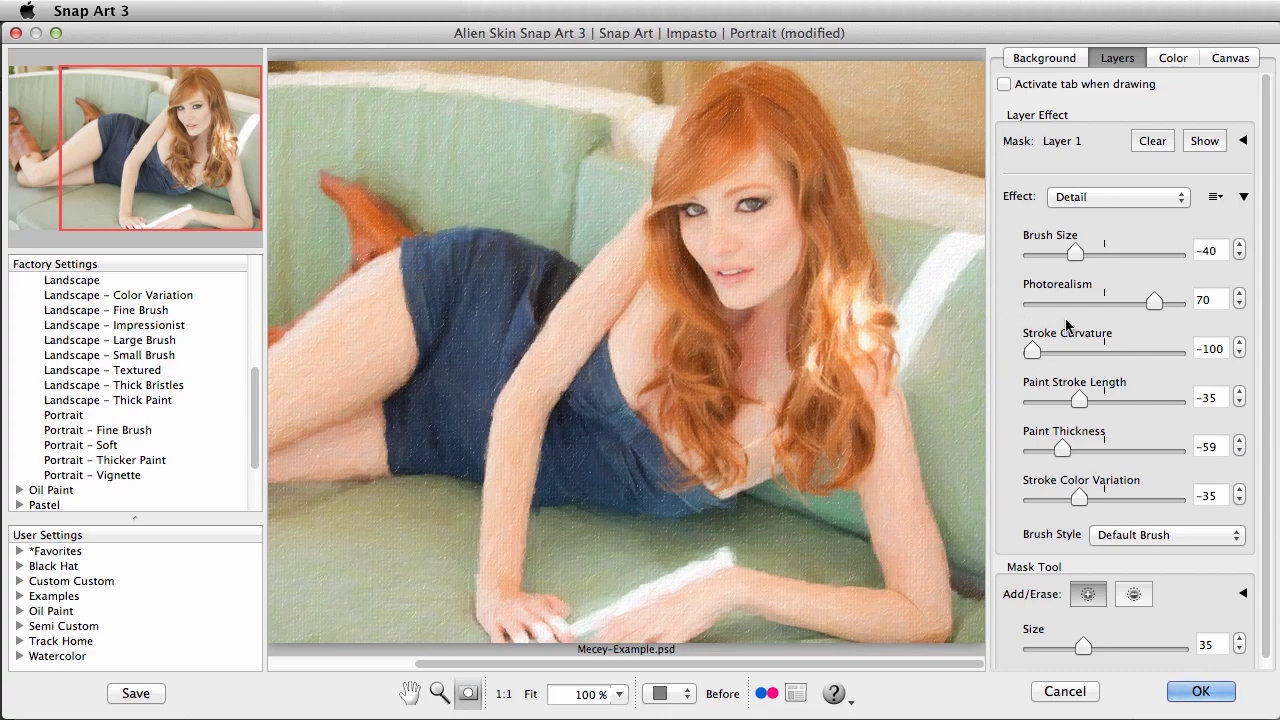
pyautogui.moveTo(1152, 301); pyautogui.dragTo(1167, 300)
pyautogui.moveTo(1076, 253); pyautogui.dragTo(1055, 251)
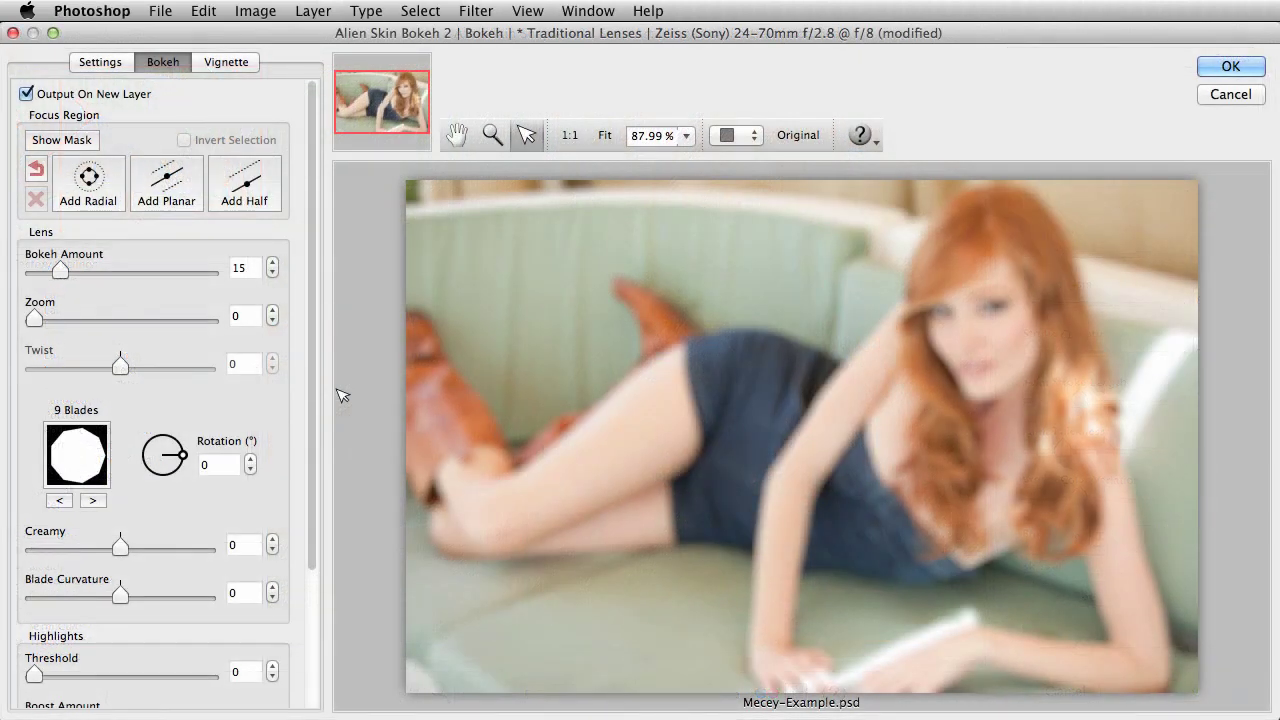
# Add a radial focus region, position and tilt it over the woman's face, and widen its falloff.
pyautogui.click(85, 200)
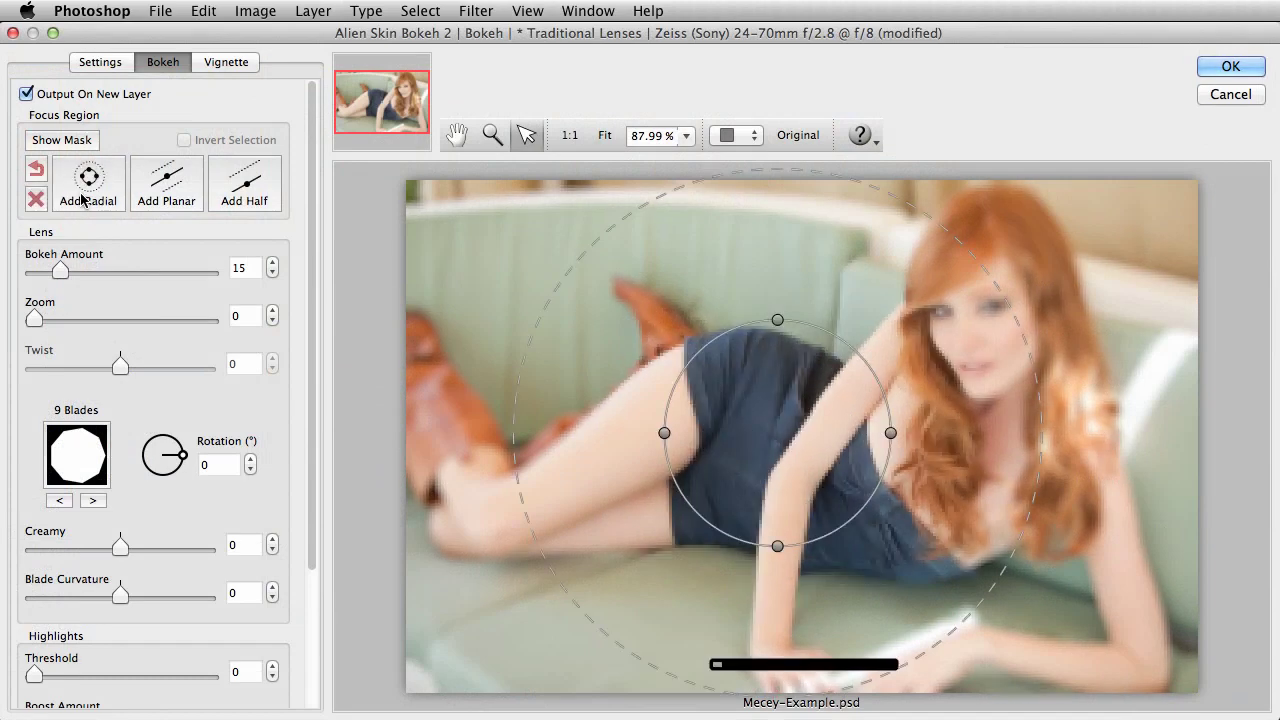
pyautogui.moveTo(785, 395); pyautogui.dragTo(994, 305)
pyautogui.moveTo(987, 458); pyautogui.dragTo(975, 402)
pyautogui.moveTo(765, 571); pyautogui.dragTo(560, 640)
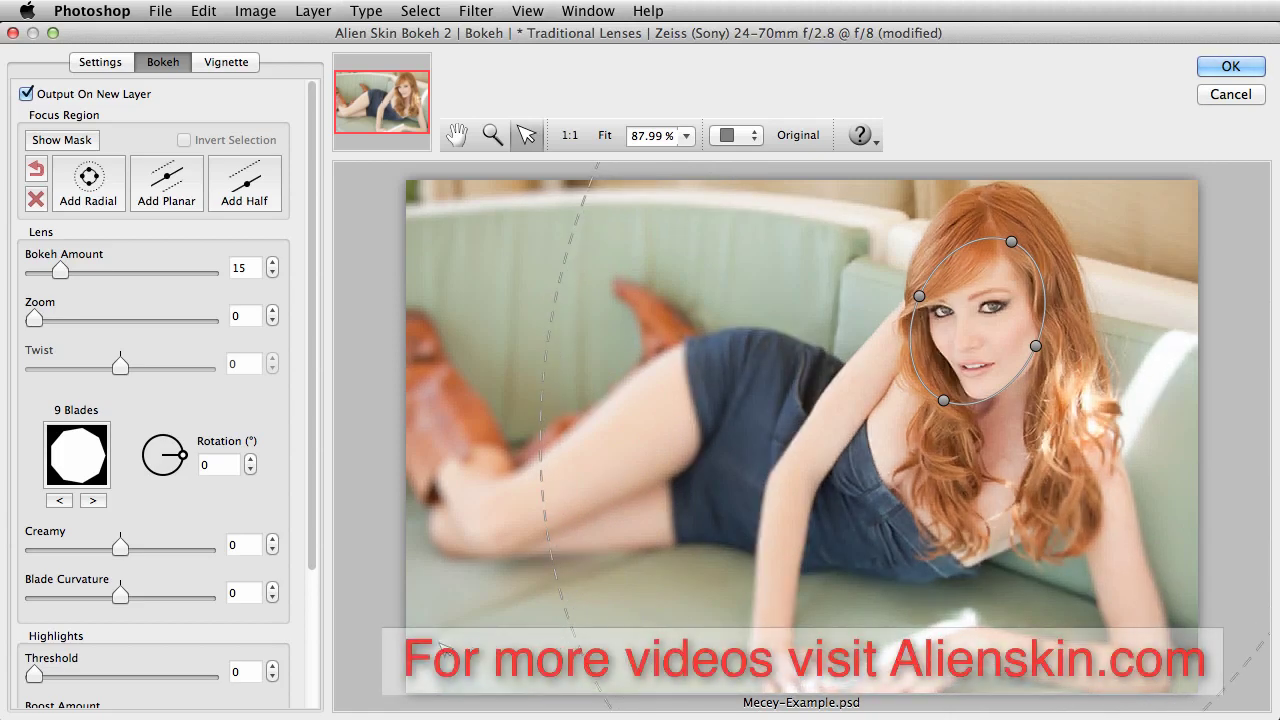